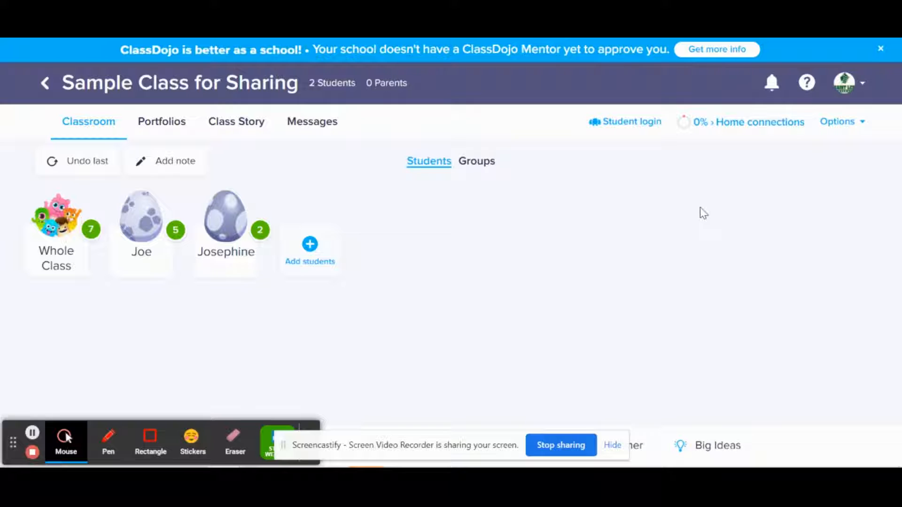
Step: Open the class for editing and review its general info and student list
left_click(838, 124)
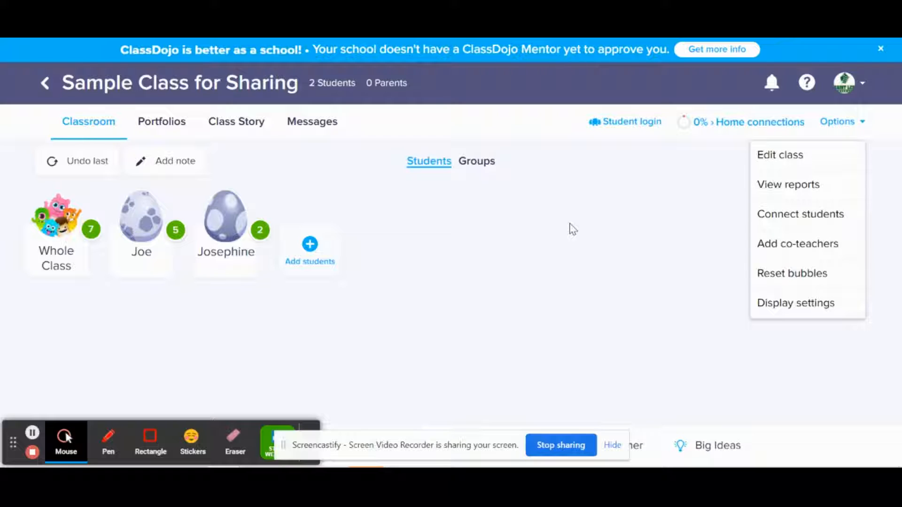
left_click(567, 239)
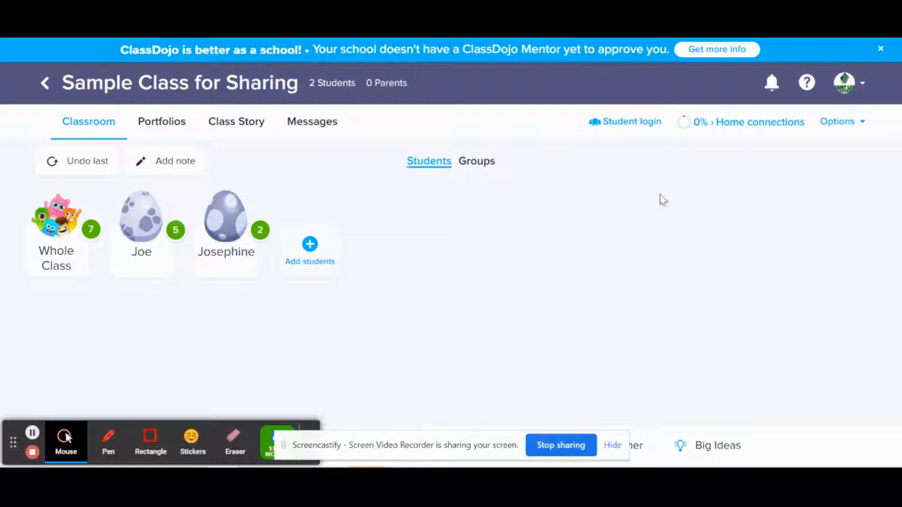
left_click(841, 123)
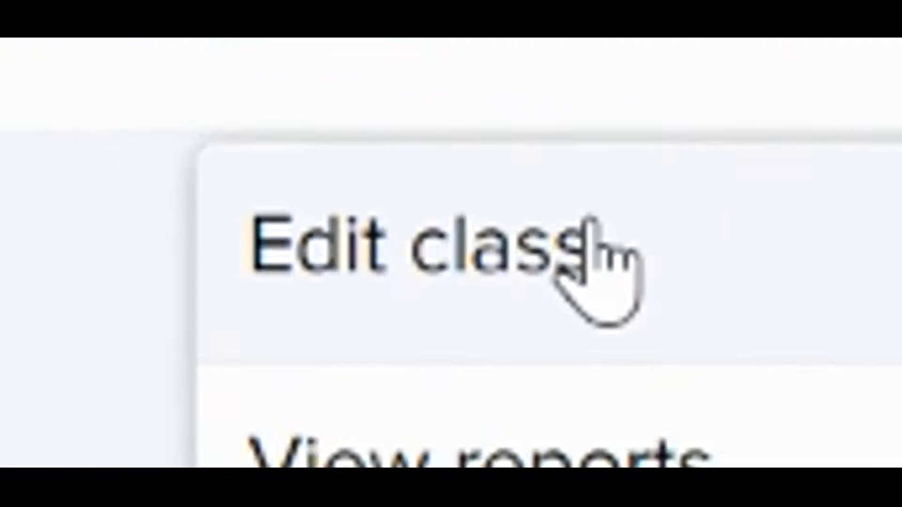
left_click(564, 233)
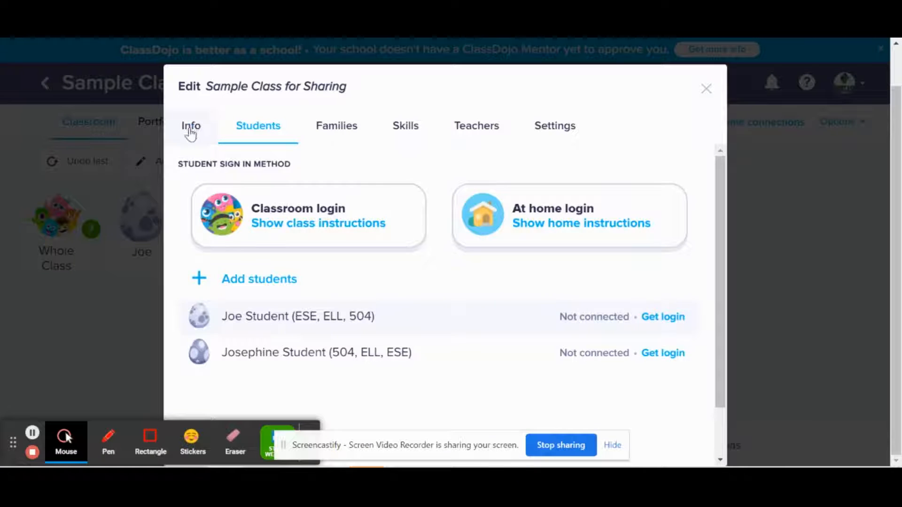
left_click(191, 127)
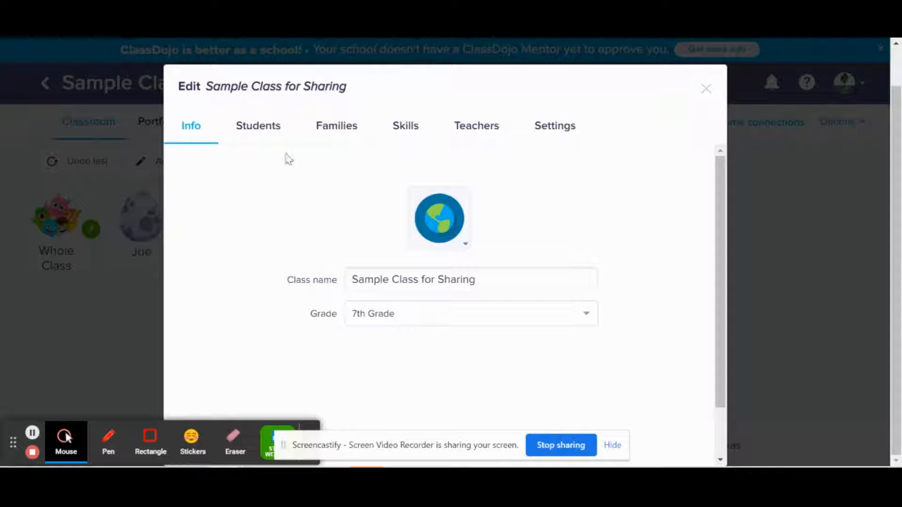
left_click(269, 135)
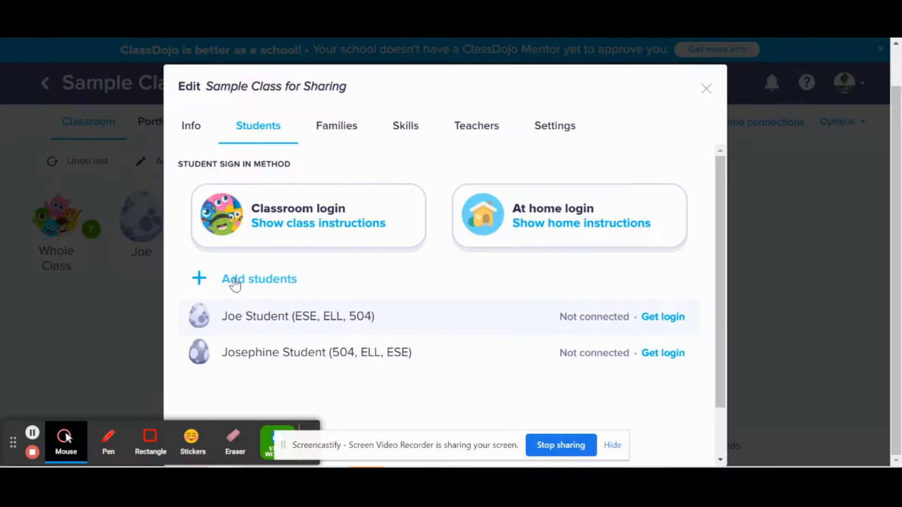
Step: Check the form for adding students by full name and the options for inviting families
left_click(445, 271)
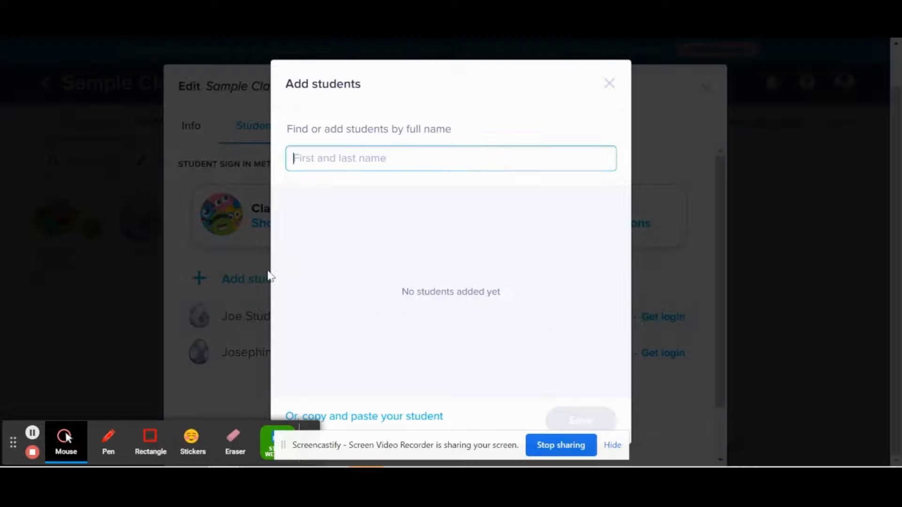
left_click(610, 89)
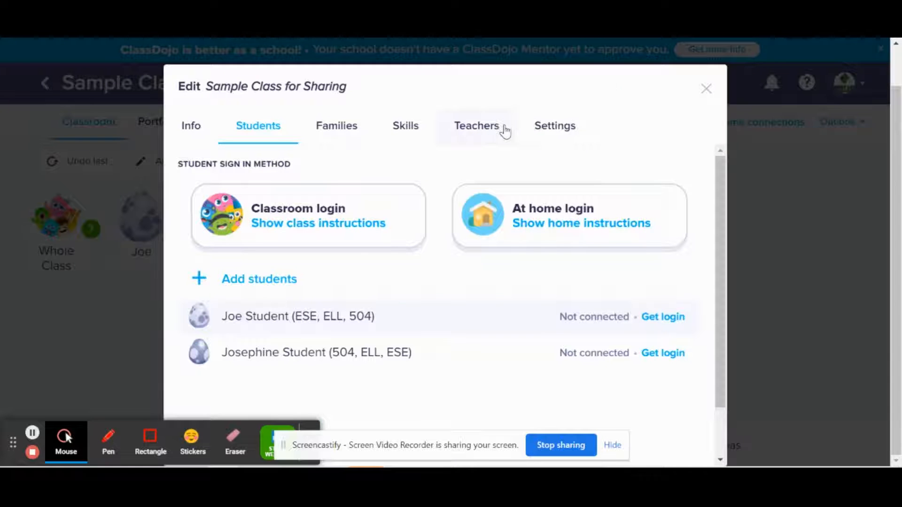
left_click(338, 131)
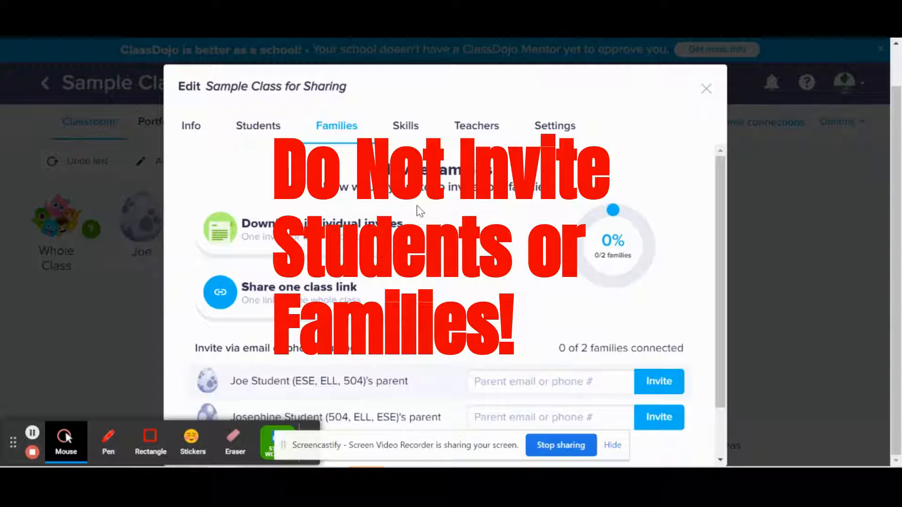
Step: Review the class's positive accommodation skills and the setting for which points parents see
left_click(407, 126)
scroll(454, 287, "down", 5)
scroll(453, 287, "down", 3)
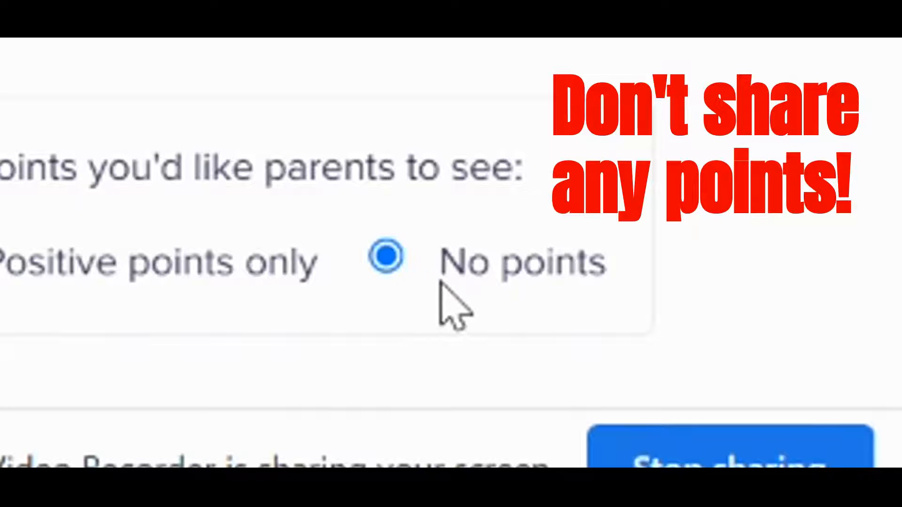
scroll(651, 88, "up", 3)
scroll(631, 142, "up", 5)
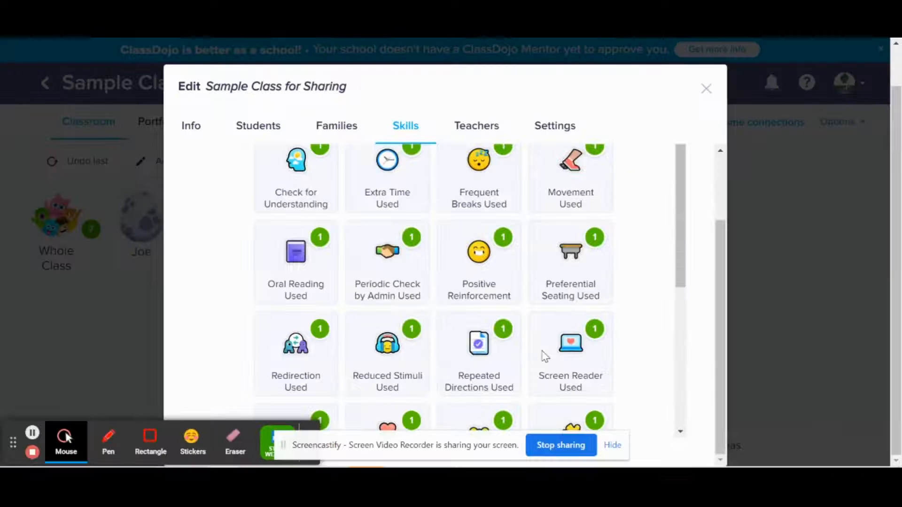
scroll(543, 357, "down", 2)
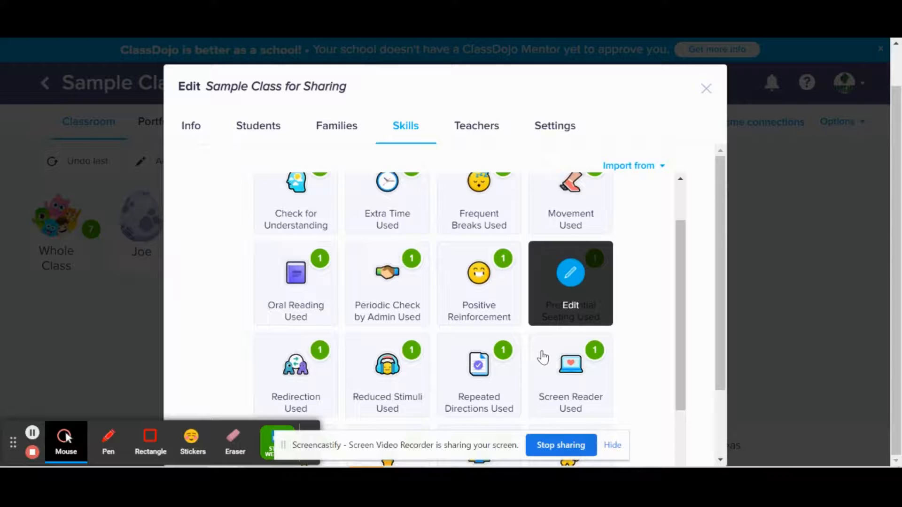
scroll(542, 357, "down", 6)
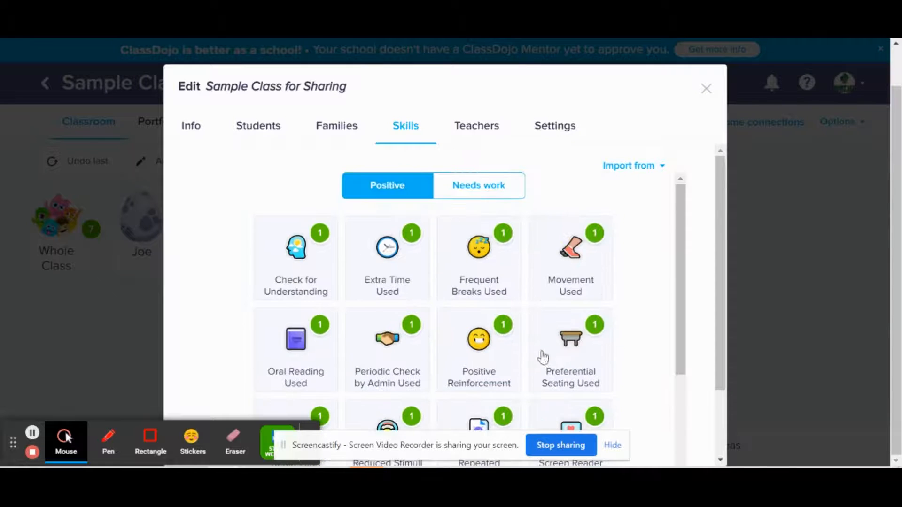
Step: Compare the class's Needs work skills with its Positive skills, and close the class editor
left_click(475, 189)
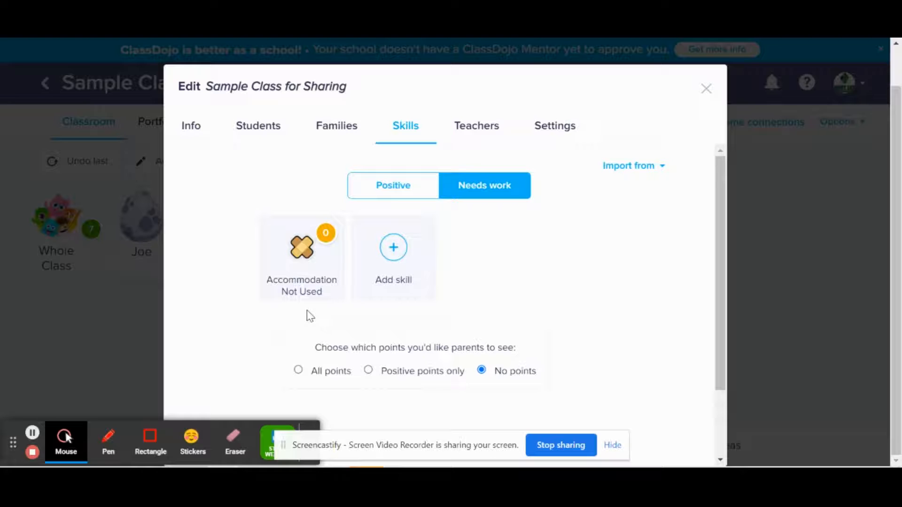
left_click(409, 191)
left_click(473, 195)
left_click(415, 195)
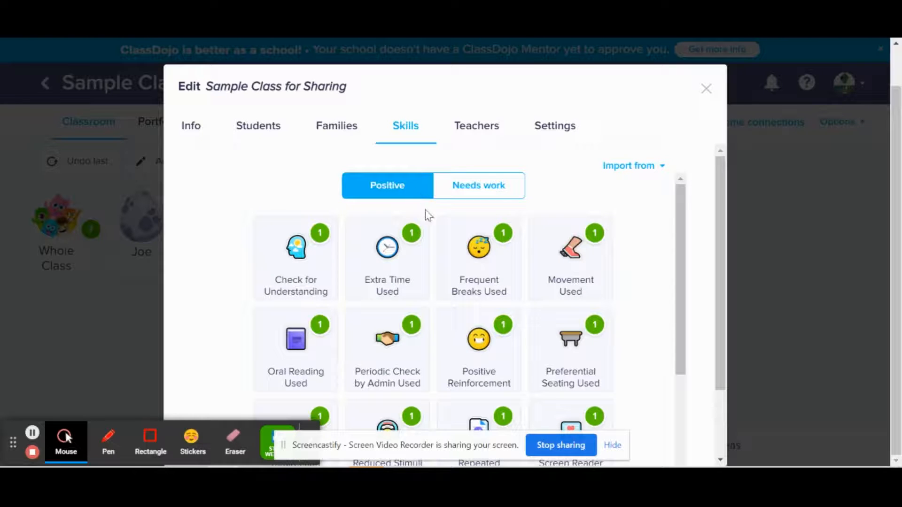
scroll(437, 247, "down", 1)
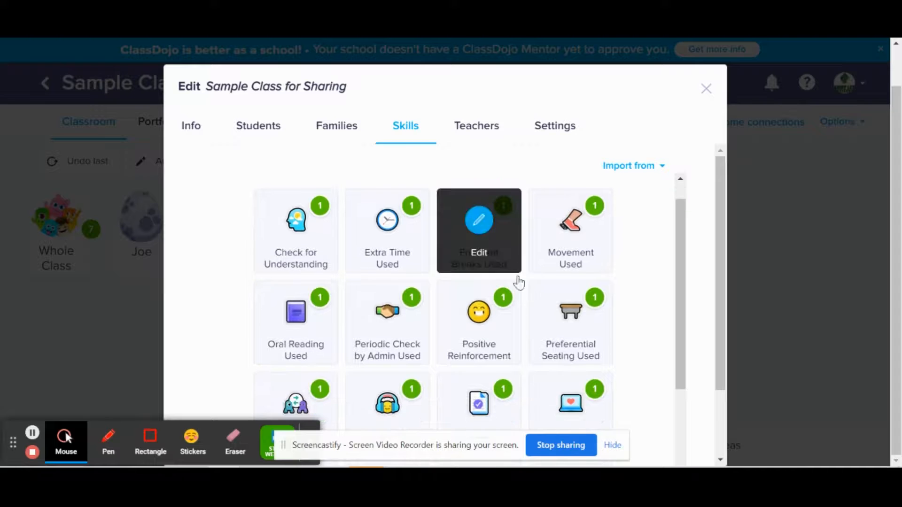
scroll(520, 310, "down", 3)
scroll(521, 310, "down", 2)
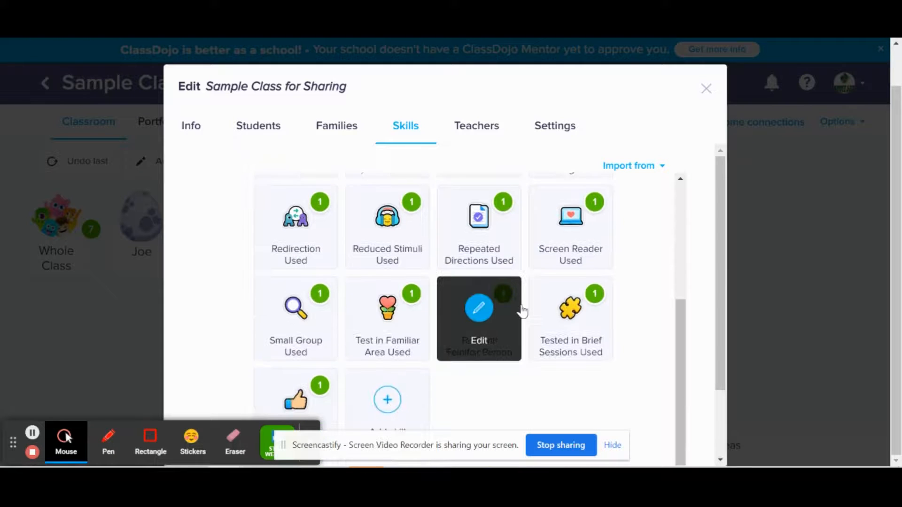
scroll(521, 308, "up", 5)
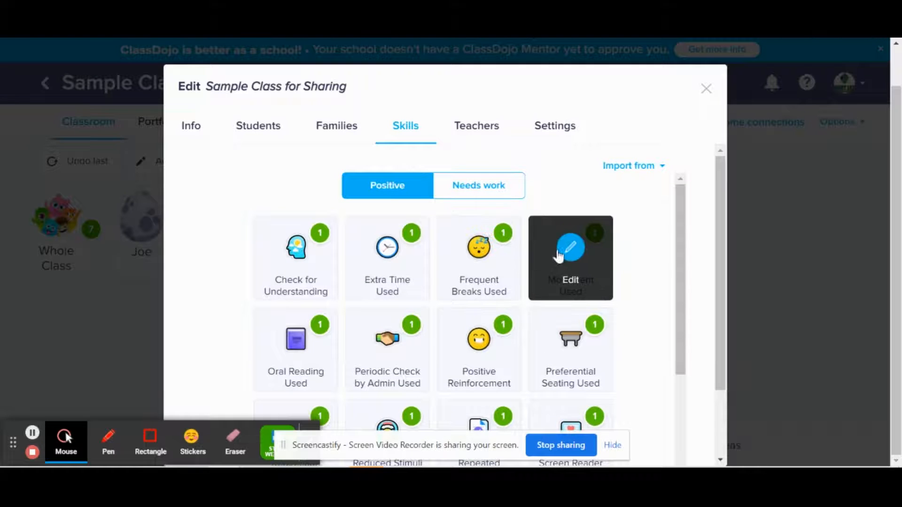
left_click(707, 89)
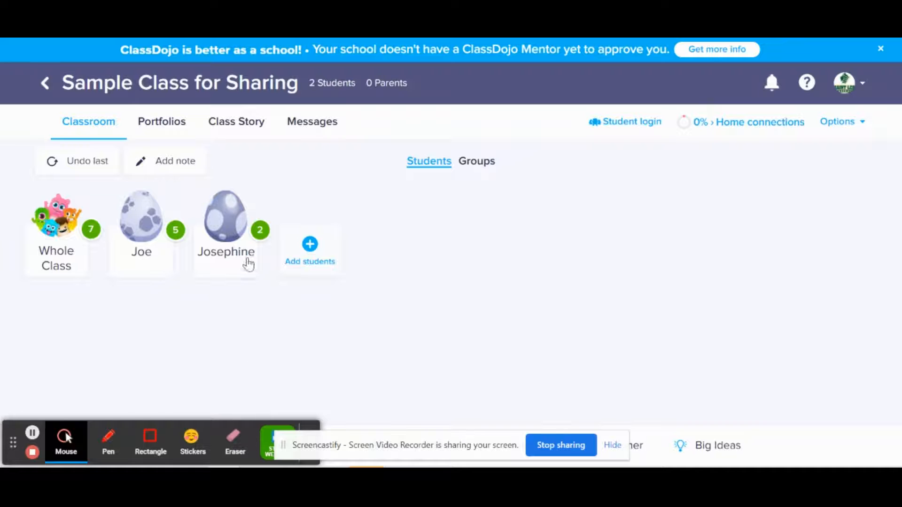
Step: Award the second student a Positive Reinforcement point and the whole class a Repeated Directions Used point
left_click(235, 238)
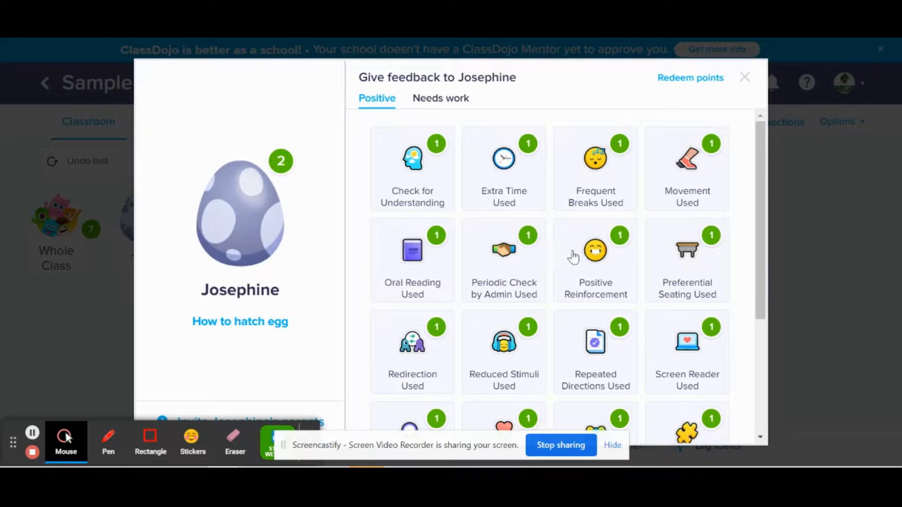
left_click(581, 257)
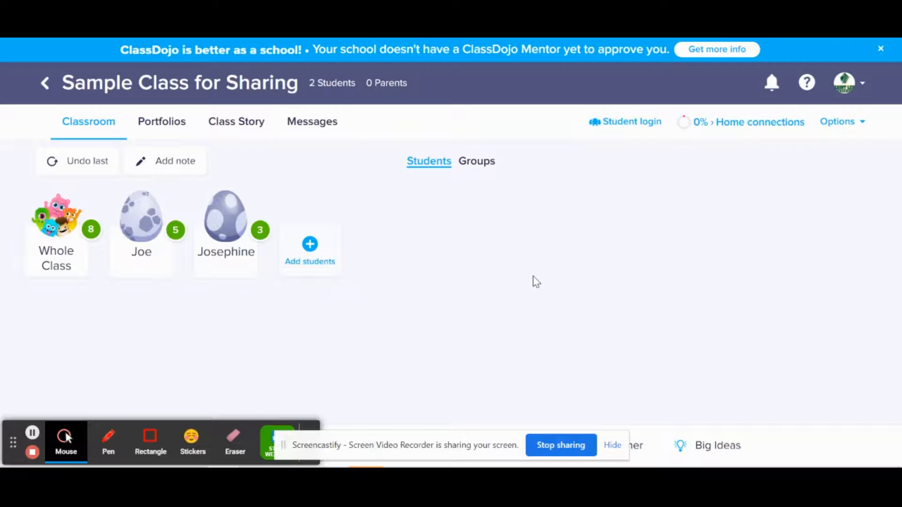
left_click(222, 224)
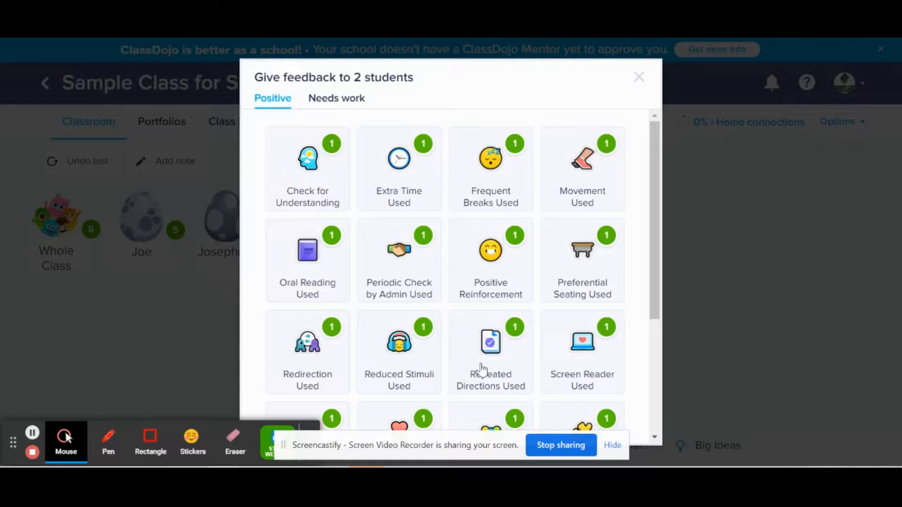
left_click(483, 370)
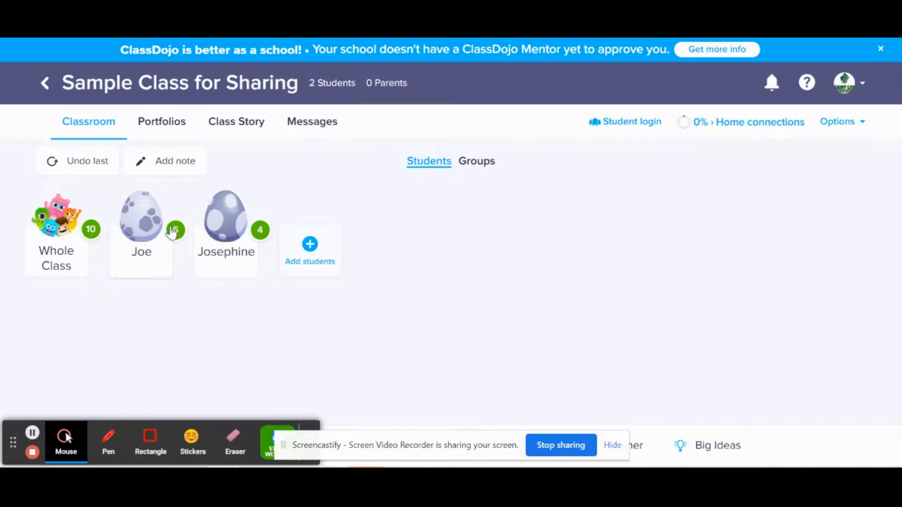
Step: Record Accommodation Not Used as Needs work feedback for the first student
left_click(224, 218)
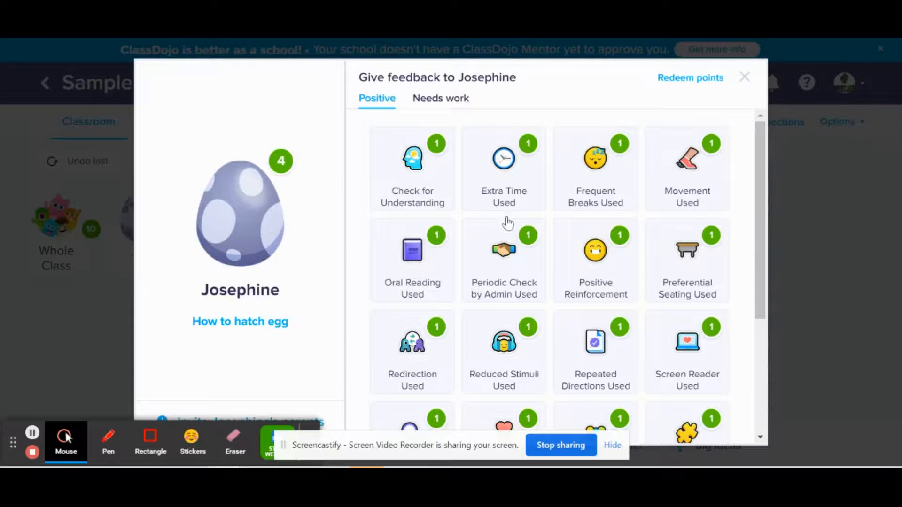
left_click(744, 77)
left_click(163, 215)
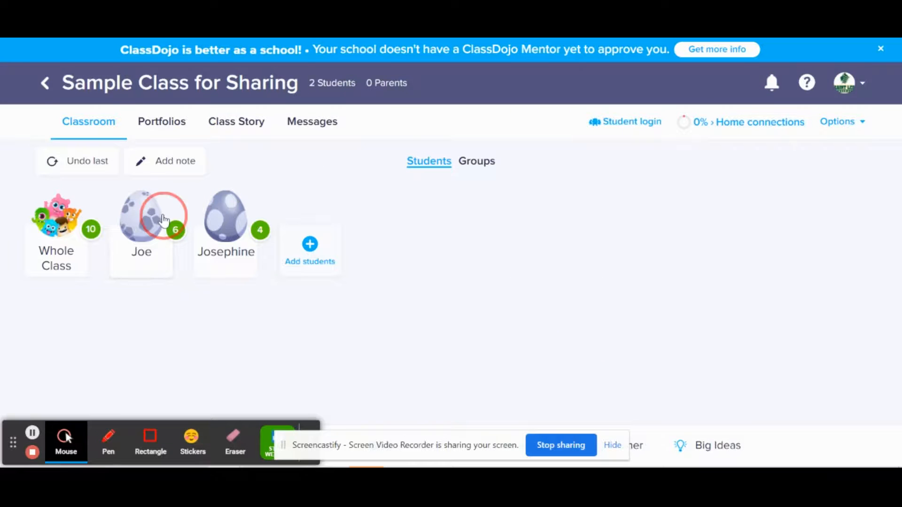
left_click(445, 100)
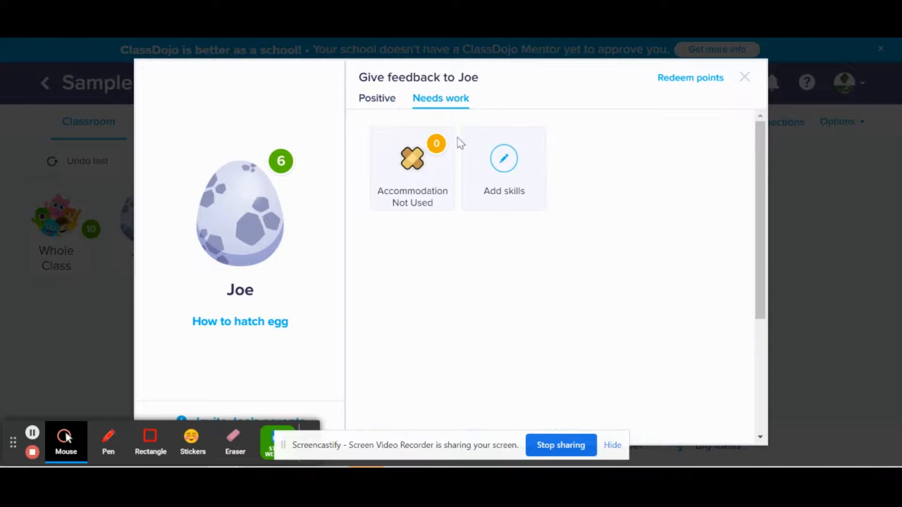
left_click(416, 180)
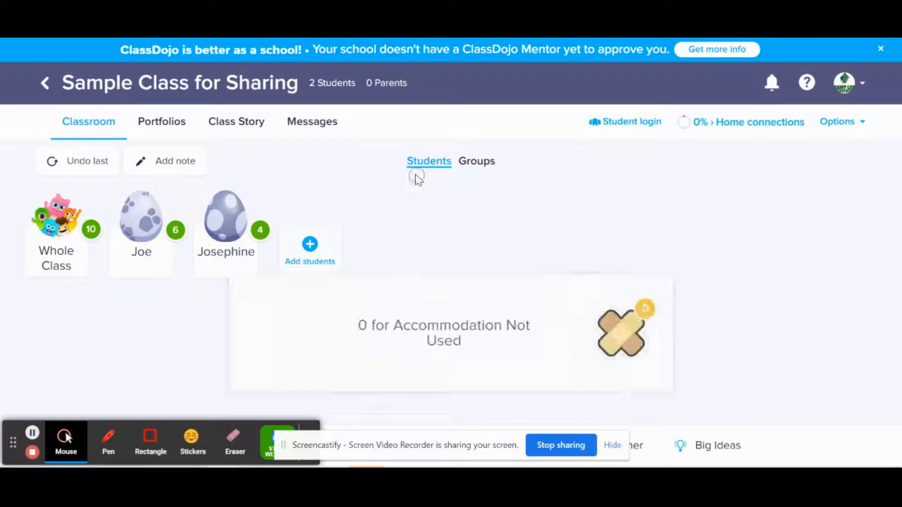
Step: View the parent note form for the first student's Accommodation Not Used entry, and close it without adding a note
left_click(186, 163)
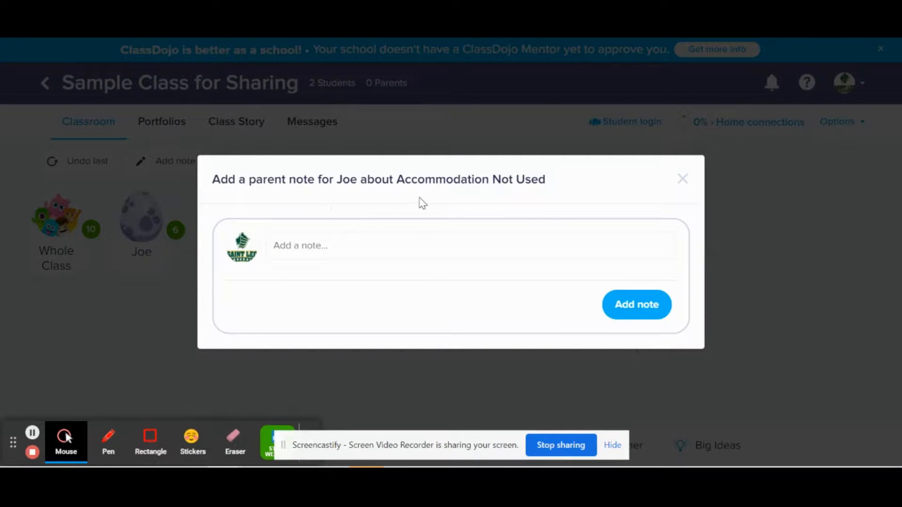
left_click(287, 254)
left_click(682, 179)
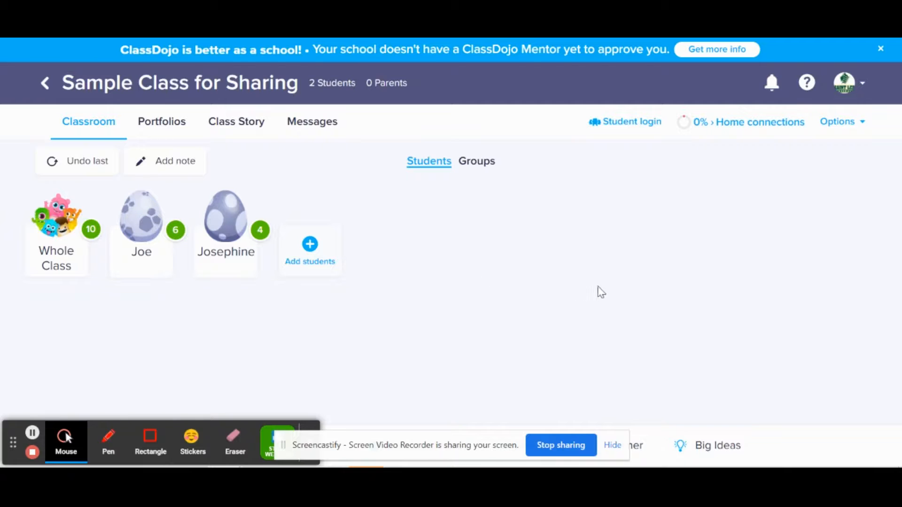
Step: Open the class reports and examine the first student's donut chart and feedback history for this week
left_click(839, 123)
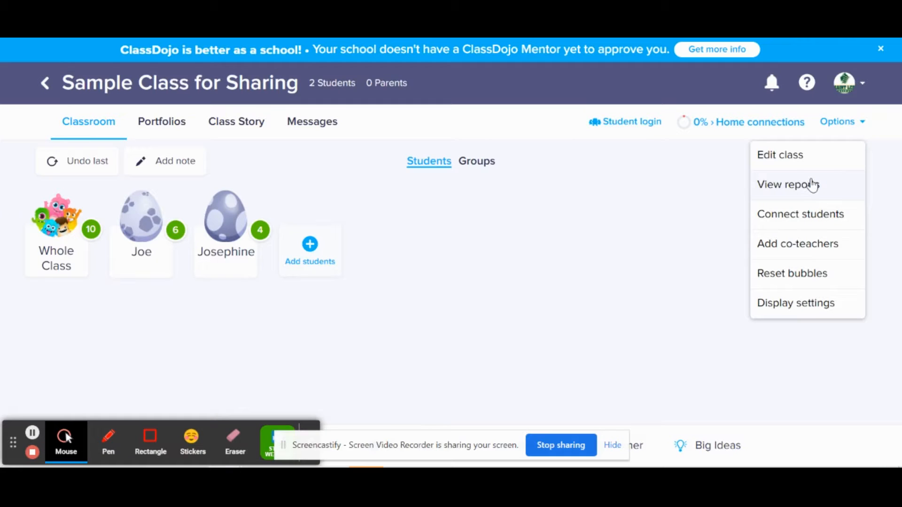
left_click(813, 185)
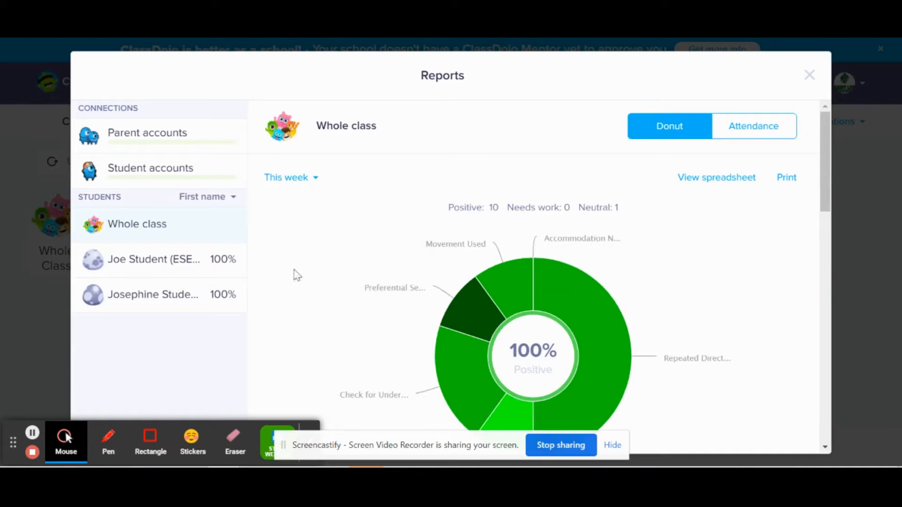
left_click(179, 267)
scroll(179, 265, "down", 5)
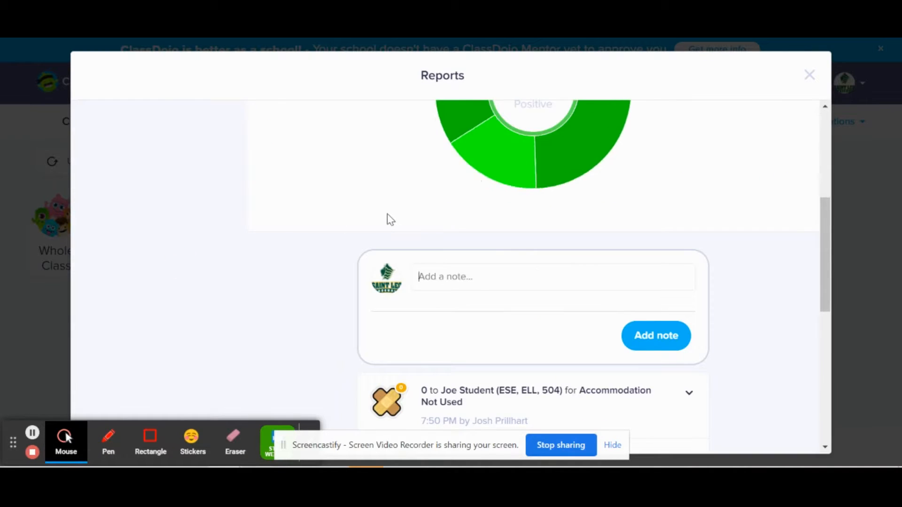
scroll(389, 219, "up", 5)
scroll(389, 219, "down", 2)
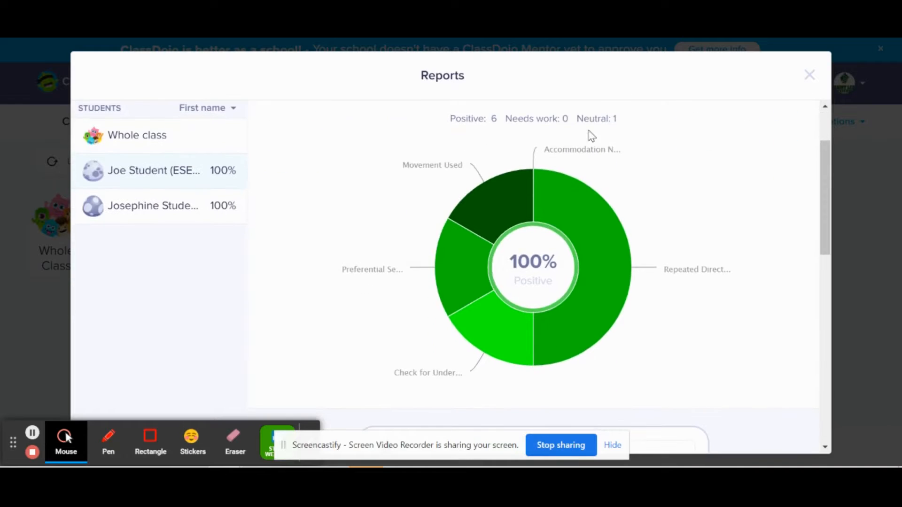
scroll(620, 275, "down", 10)
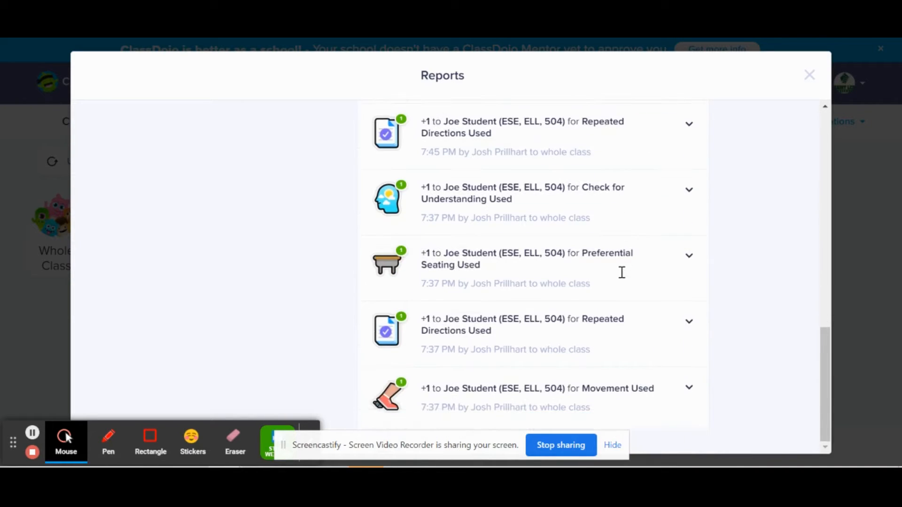
scroll(621, 272, "up", 8)
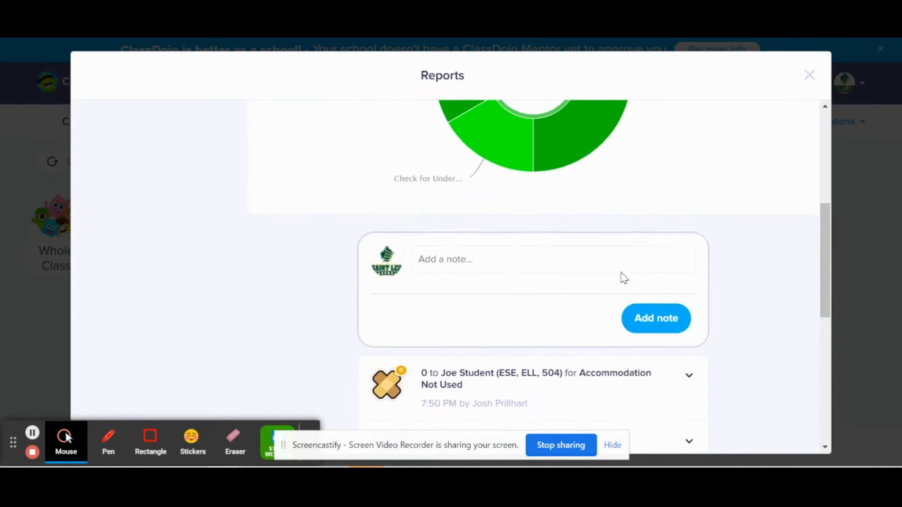
scroll(624, 278, "up", 5)
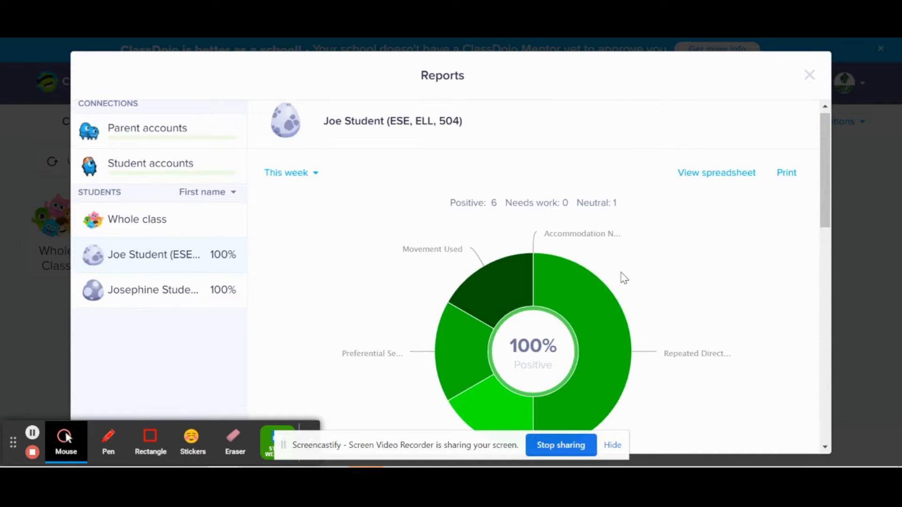
scroll(624, 278, "up", 1)
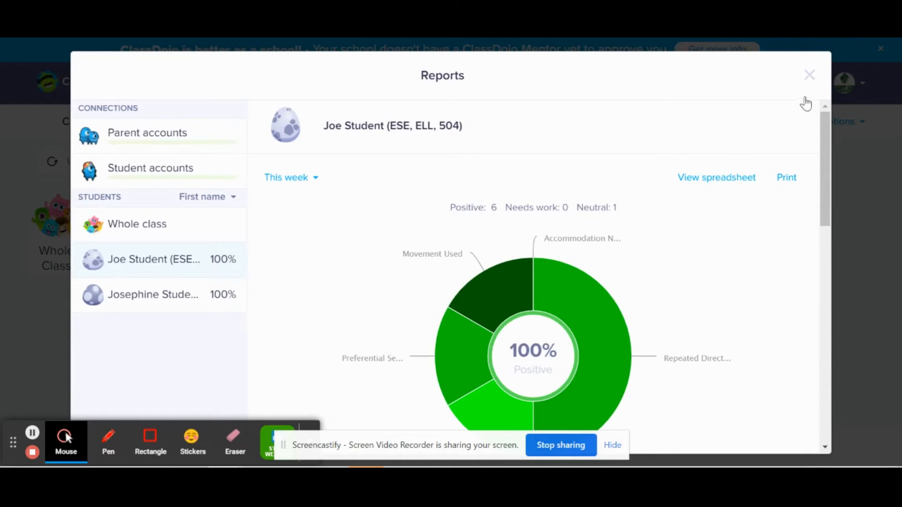
left_click(808, 75)
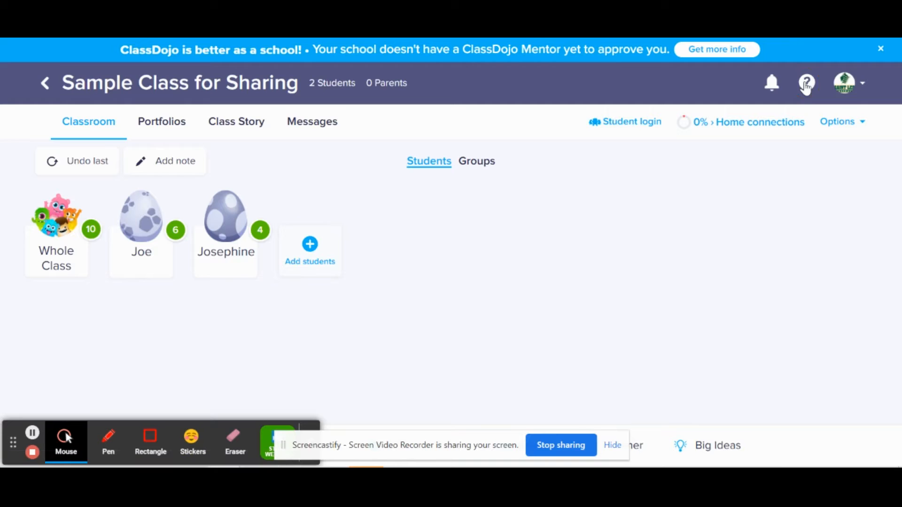